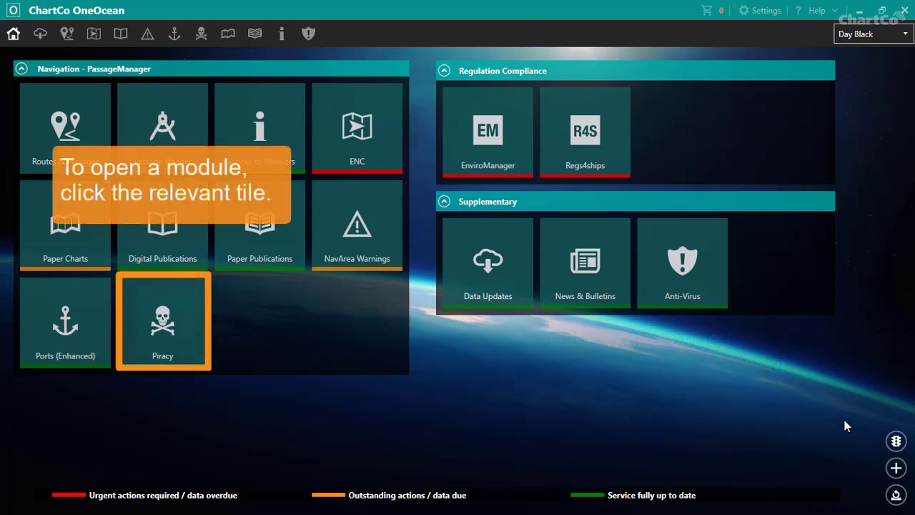
# Visit Piracy, then drag Digital Publications and Piracy into the first row after Passage Planner.
pyautogui.click(177, 318)
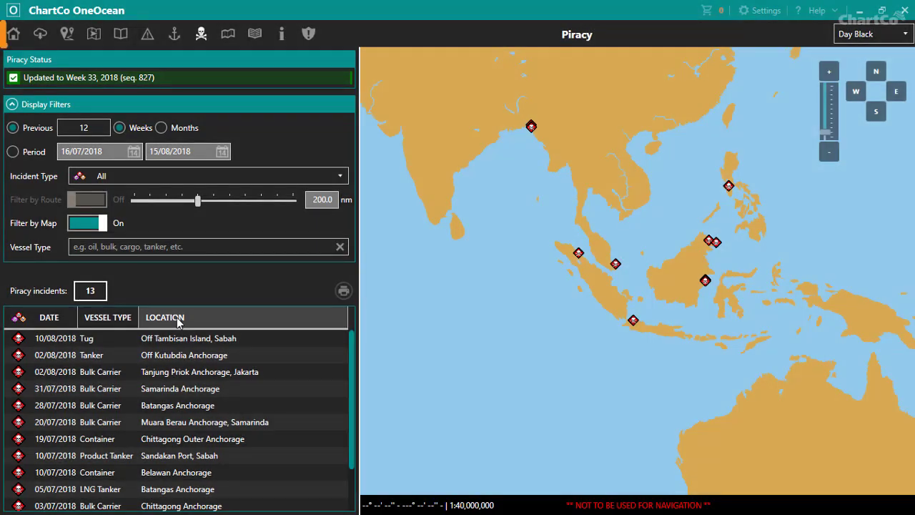
pyautogui.click(12, 36)
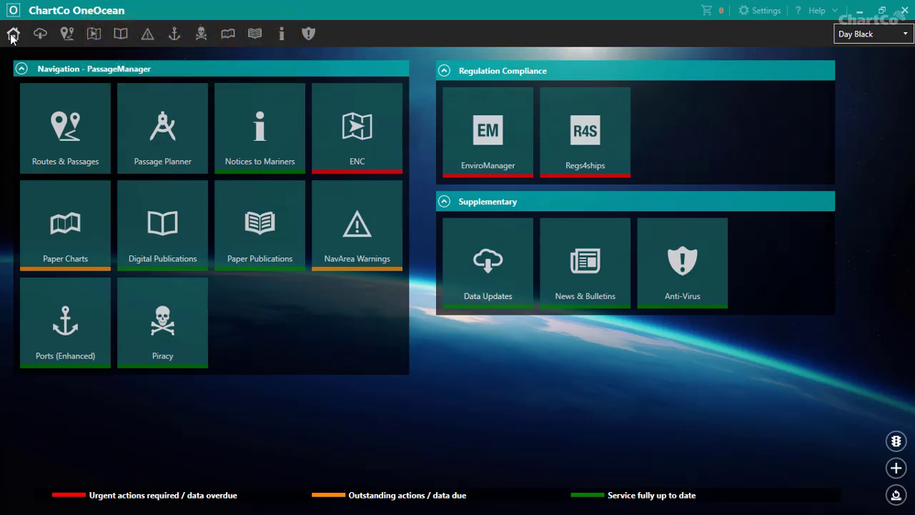
pyautogui.moveTo(133, 216); pyautogui.dragTo(209, 158)
pyautogui.moveTo(161, 323); pyautogui.dragTo(220, 167)
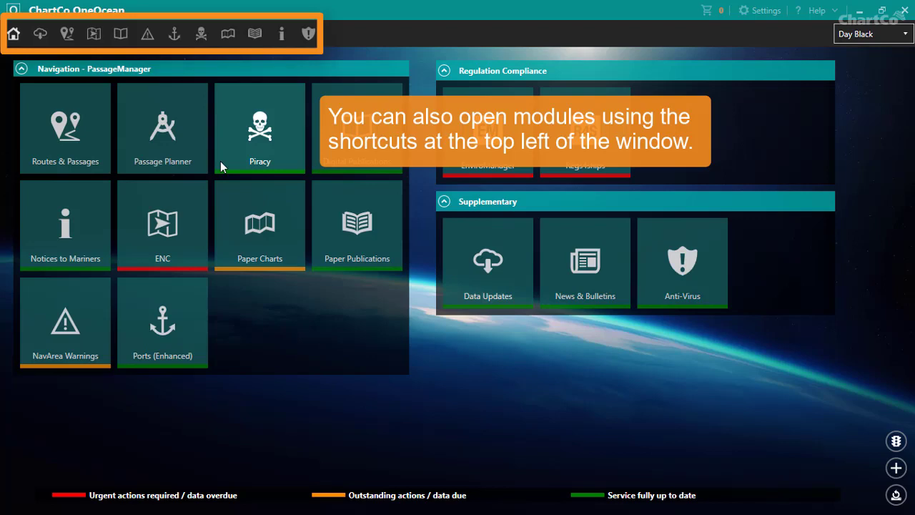
# Check the Piracy and NavArea Warnings toolbar shortcuts, then return to the home page.
pyautogui.click(203, 36)
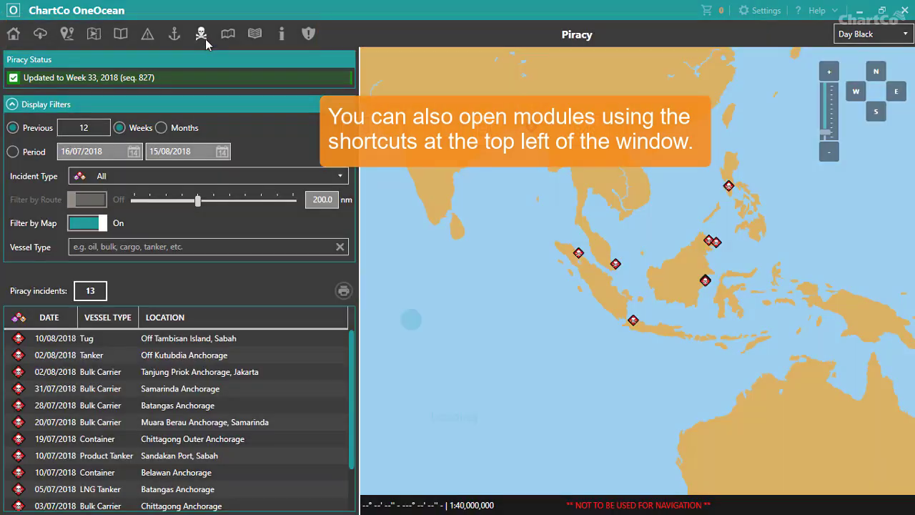
pyautogui.click(146, 37)
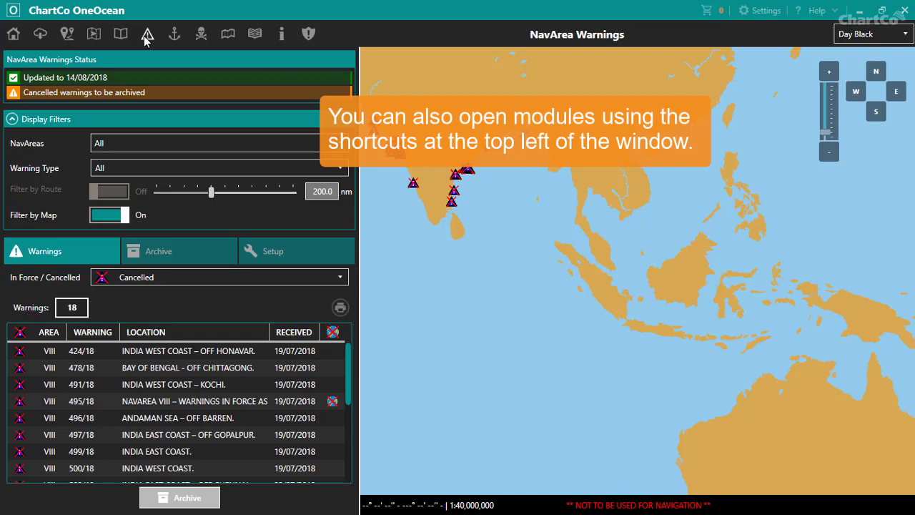
pyautogui.click(11, 39)
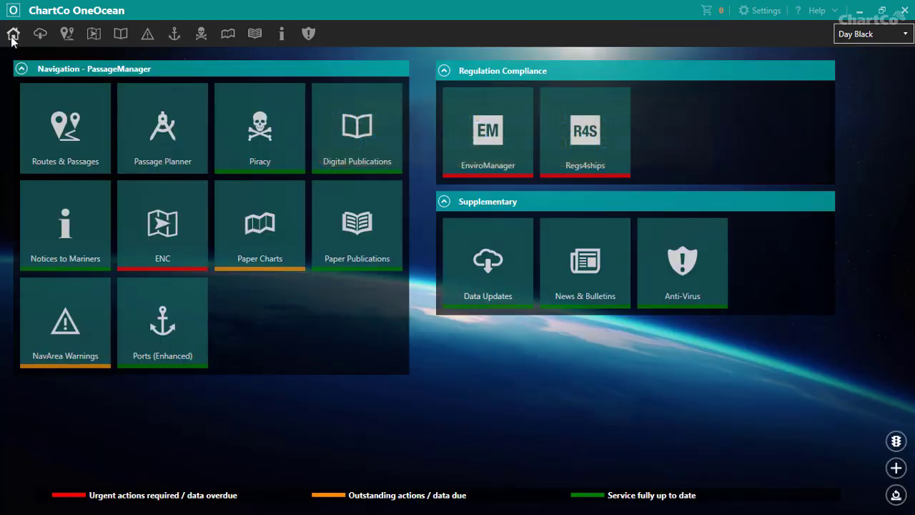
# Put the Piracy shortcut before NavArea Warnings by removing it and re-adding it from its tile.
pyautogui.moveTo(199, 38); pyautogui.dragTo(132, 43)
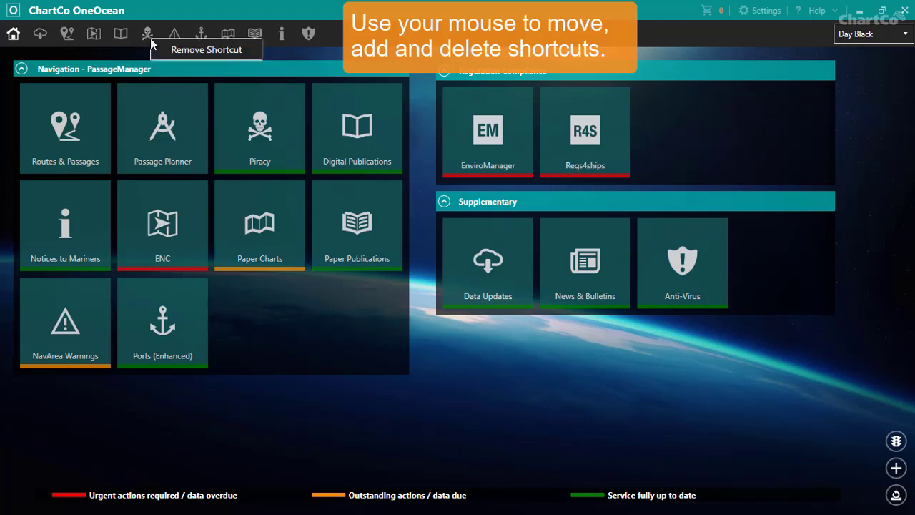
pyautogui.click(150, 38)
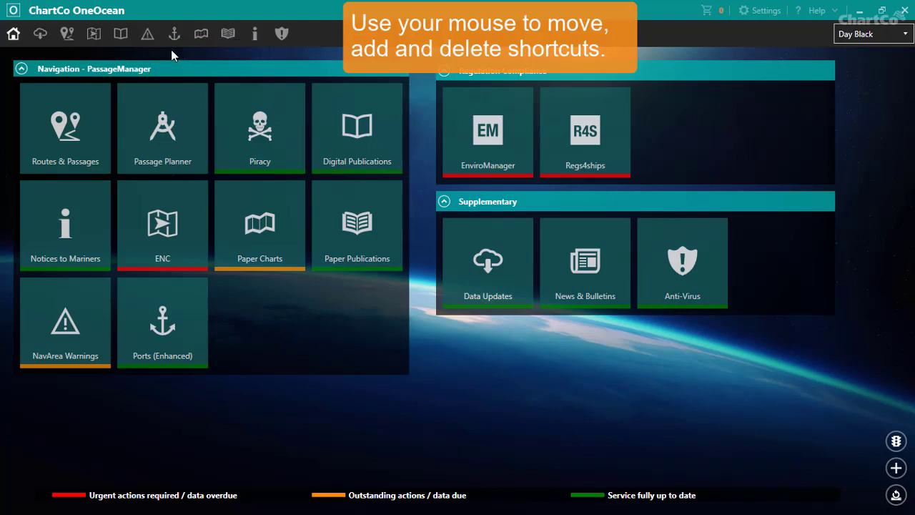
pyautogui.moveTo(218, 107)
pyautogui.mouseDown()
pyautogui.moveTo(273, 98)
pyautogui.moveTo(291, 40)
pyautogui.moveTo(147, 37)
pyautogui.mouseUp()
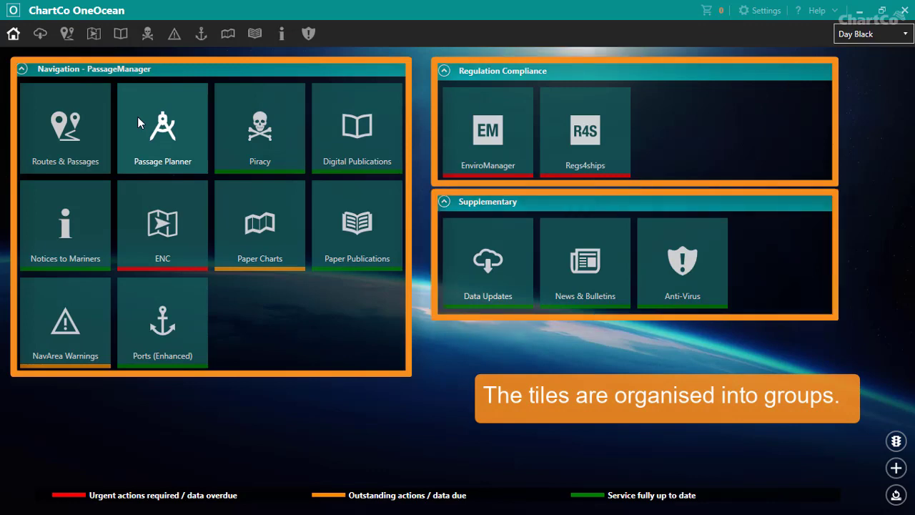
# Add a new group named 'Paper Products' and move Paper Charts and Paper Publications into it.
pyautogui.click(895, 468)
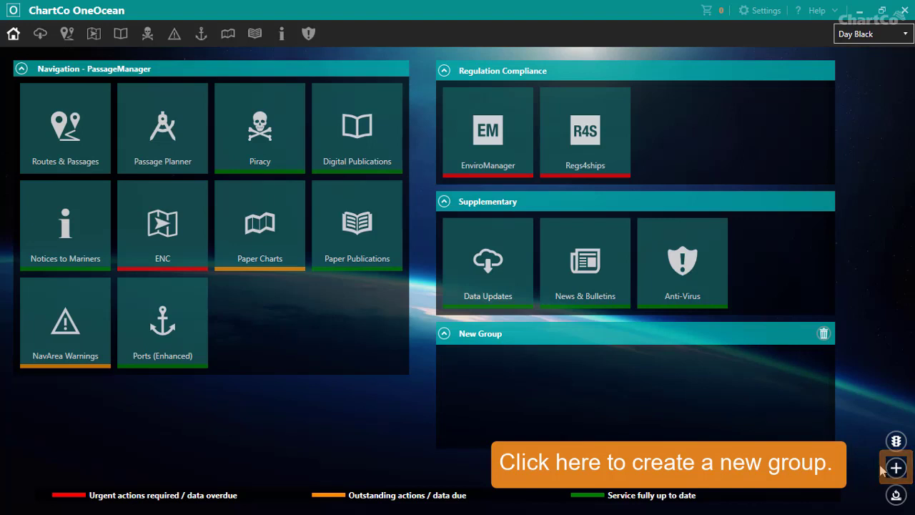
pyautogui.doubleClick(493, 339)
pyautogui.write('Pap')
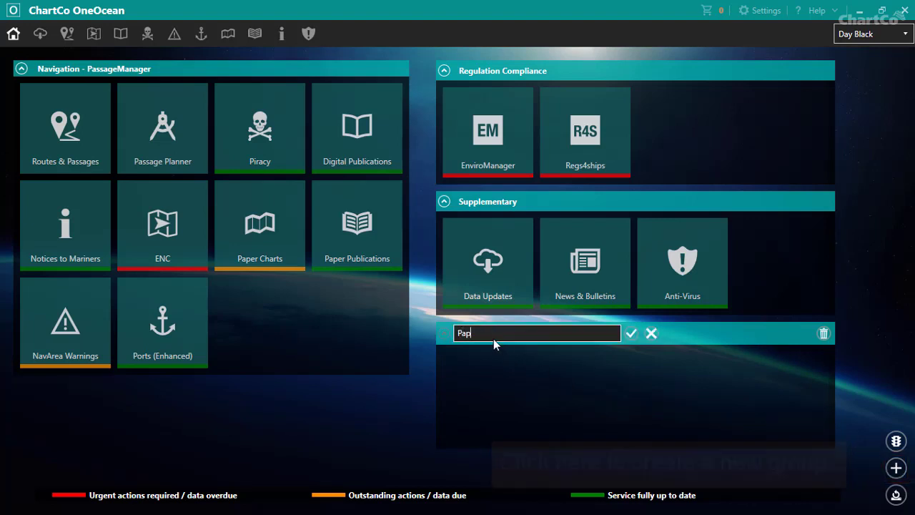
pyautogui.write('er Products')
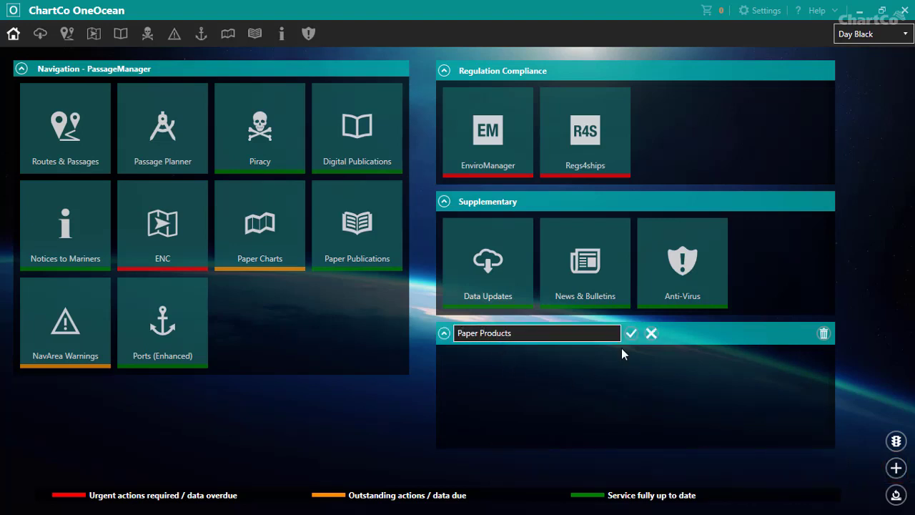
pyautogui.click(630, 334)
pyautogui.moveTo(260, 243); pyautogui.dragTo(465, 395)
pyautogui.moveTo(260, 228); pyautogui.dragTo(533, 396)
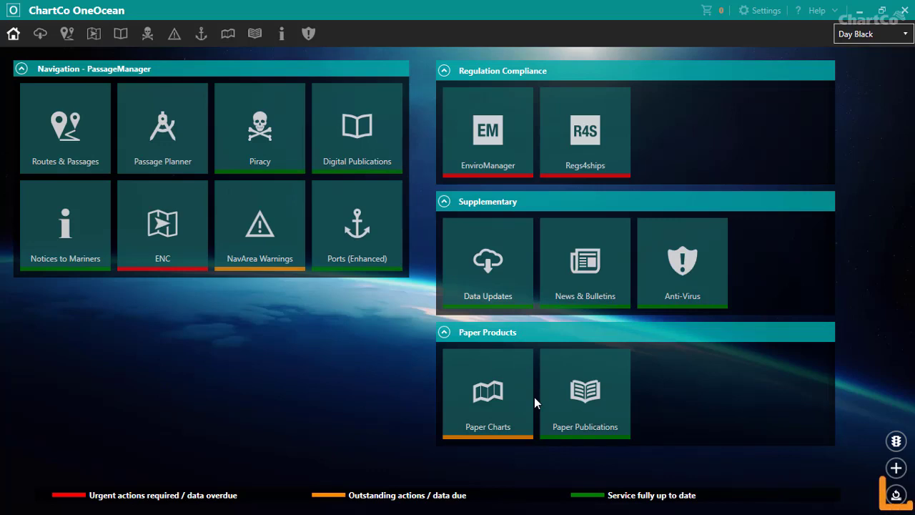
# Reset the home page to default and confirm with Yes.
pyautogui.click(895, 494)
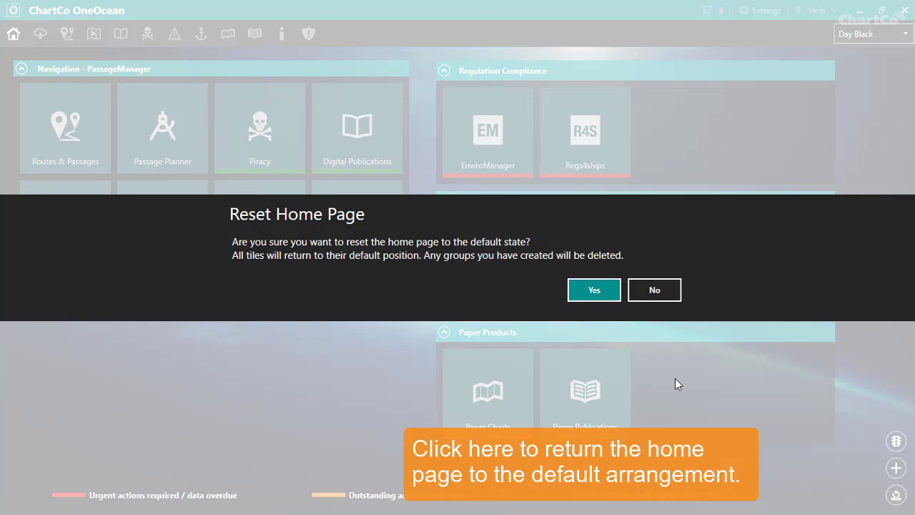
pyautogui.click(594, 292)
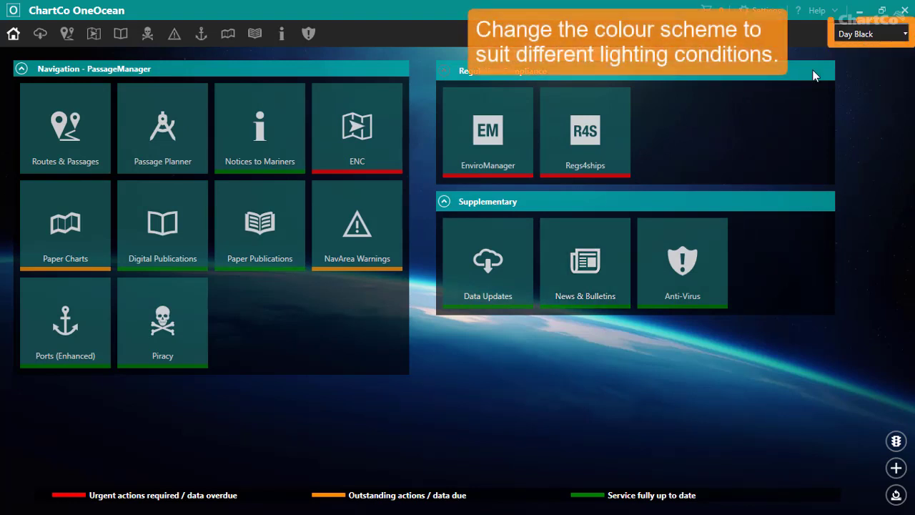
pyautogui.click(878, 36)
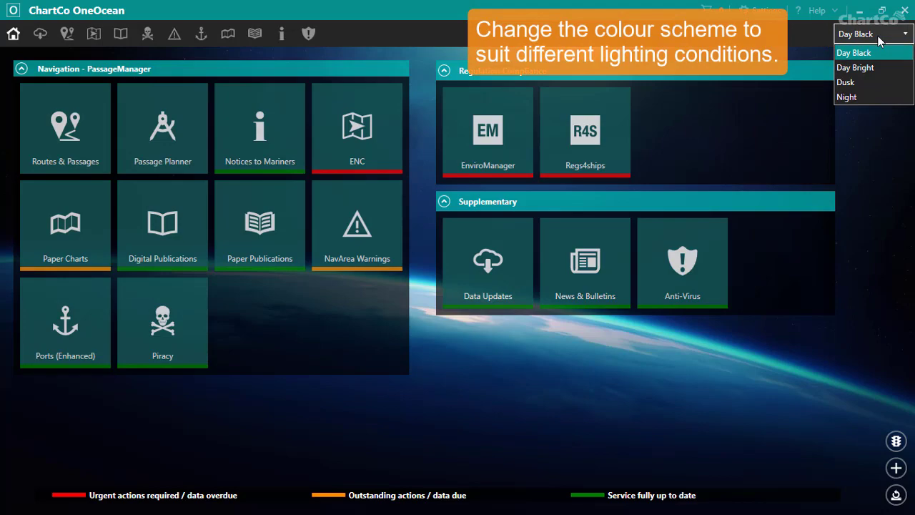
pyautogui.click(881, 70)
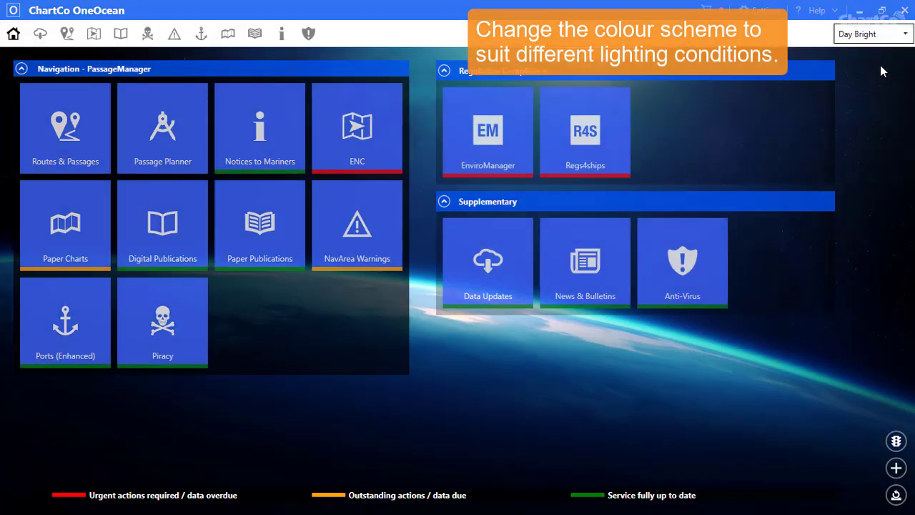
pyautogui.click(182, 301)
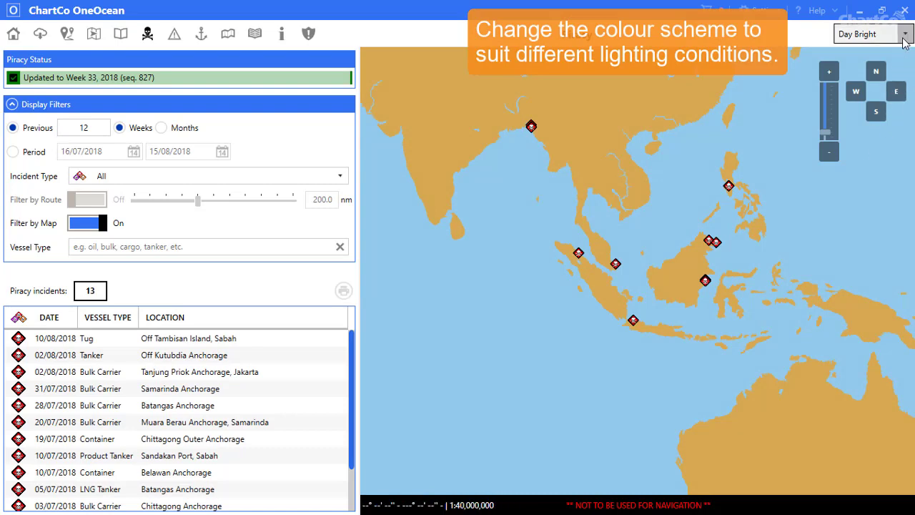
pyautogui.click(872, 33)
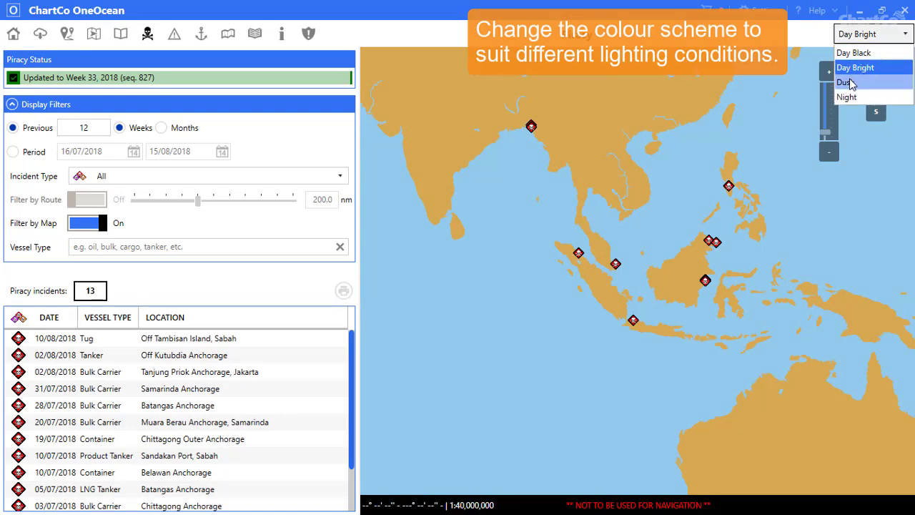
pyautogui.click(848, 82)
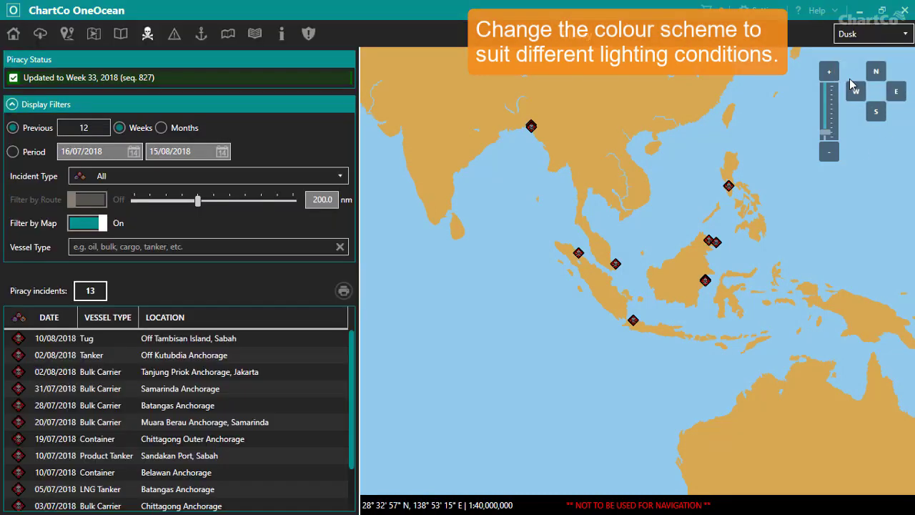
pyautogui.click(890, 33)
pyautogui.click(848, 95)
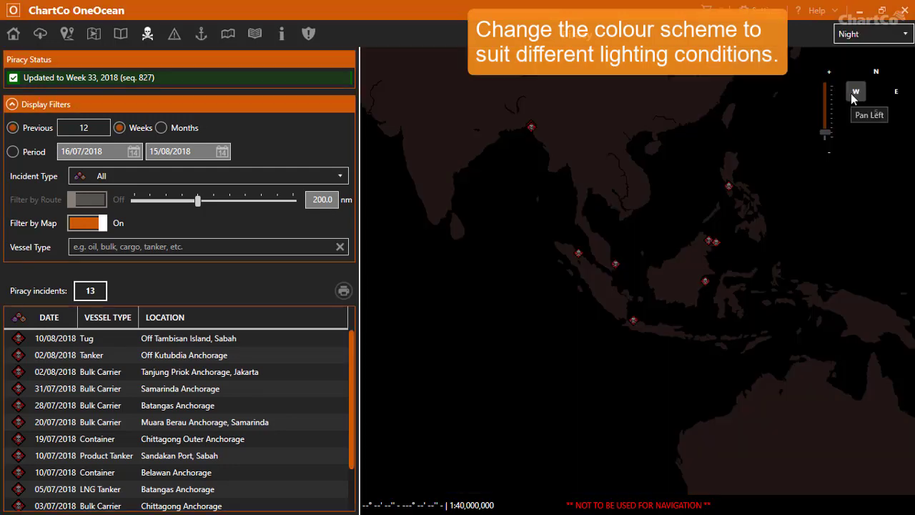
pyautogui.click(886, 34)
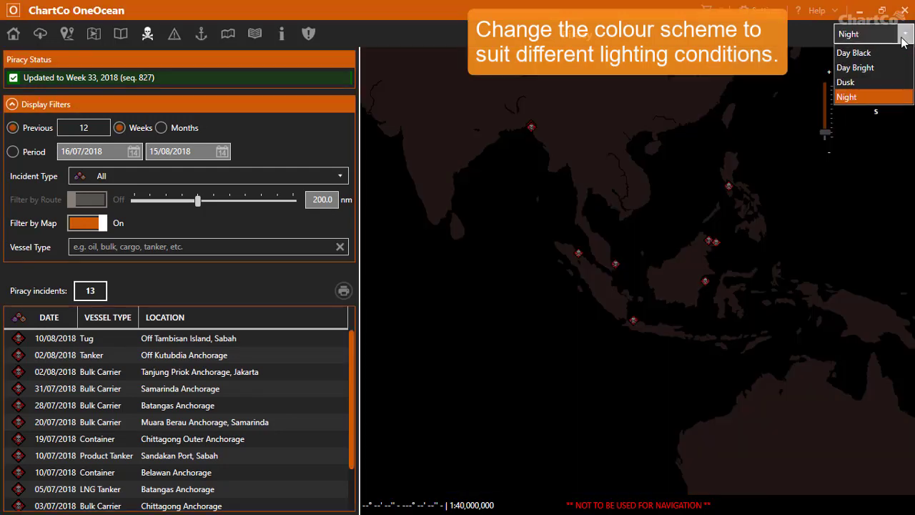
pyautogui.click(869, 56)
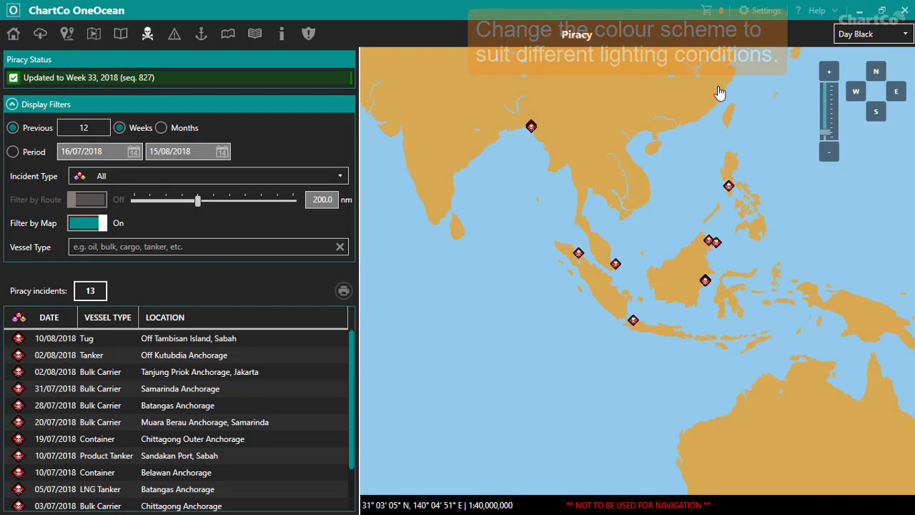
pyautogui.click(13, 35)
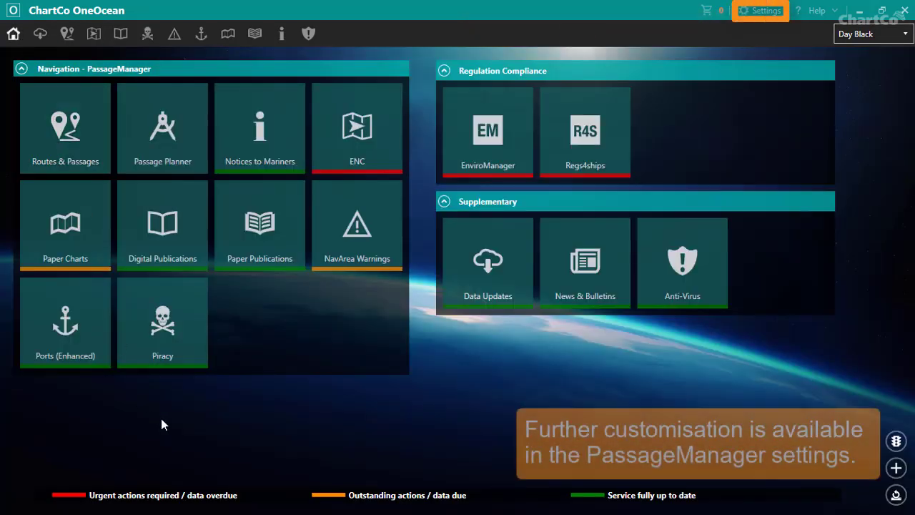
pyautogui.click(760, 12)
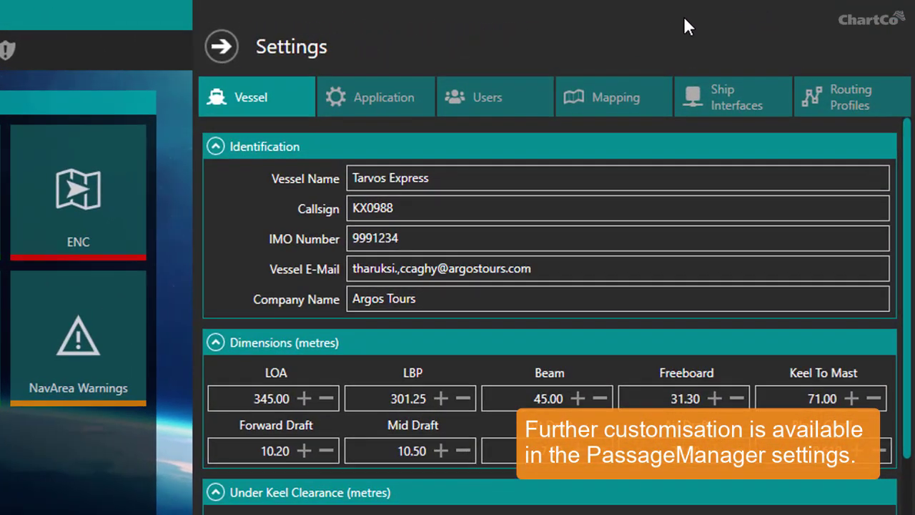
pyautogui.click(596, 101)
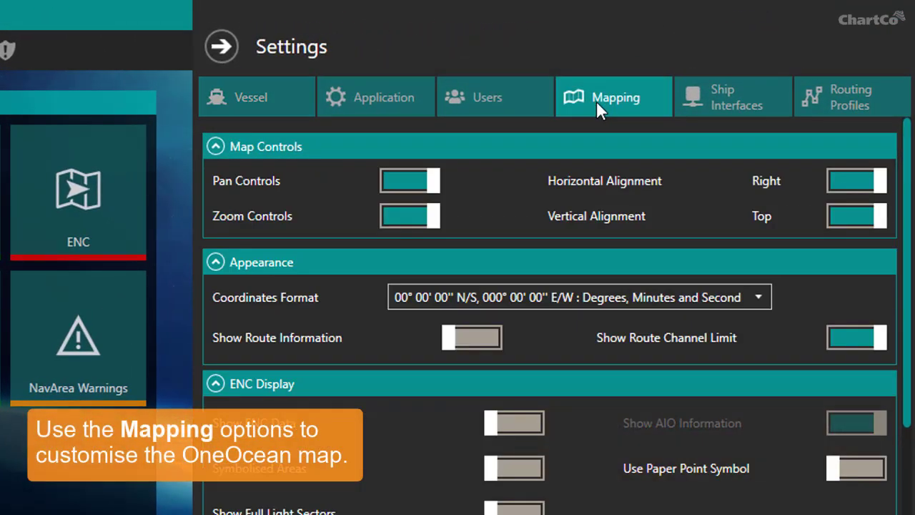
pyautogui.scroll(-10, 909, 183)
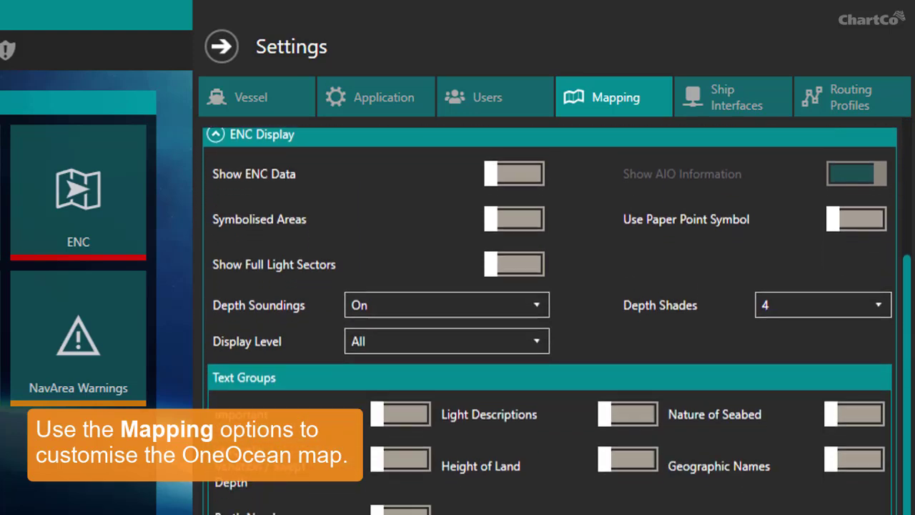
pyautogui.scroll(-2, 908, 285)
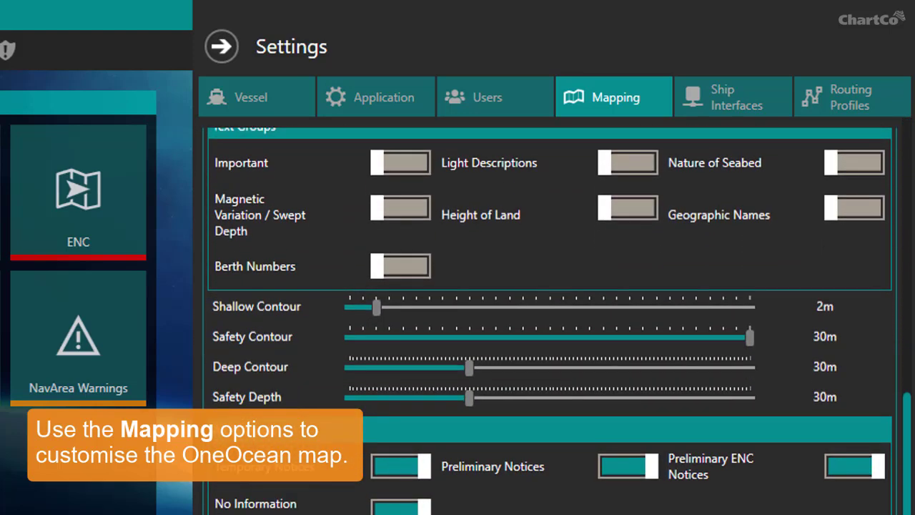
pyautogui.click(491, 99)
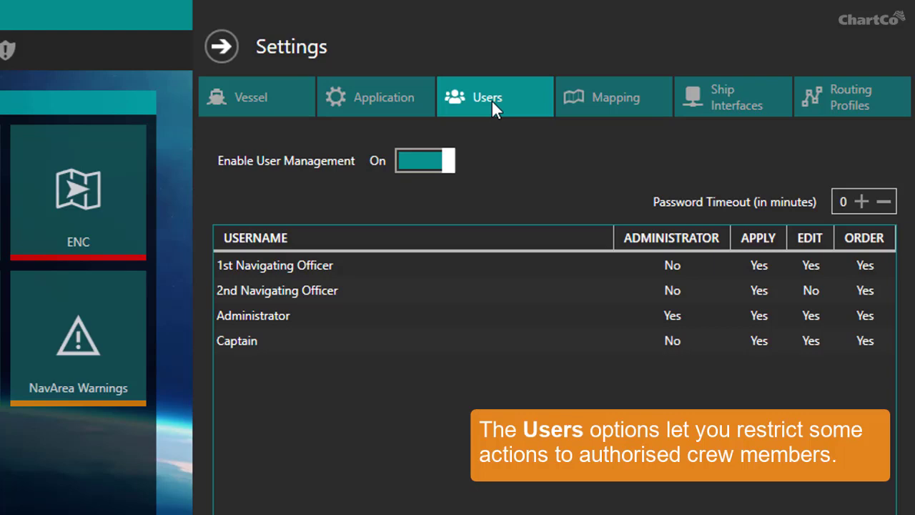
pyautogui.click(257, 108)
pyautogui.scroll(-5, 909, 204)
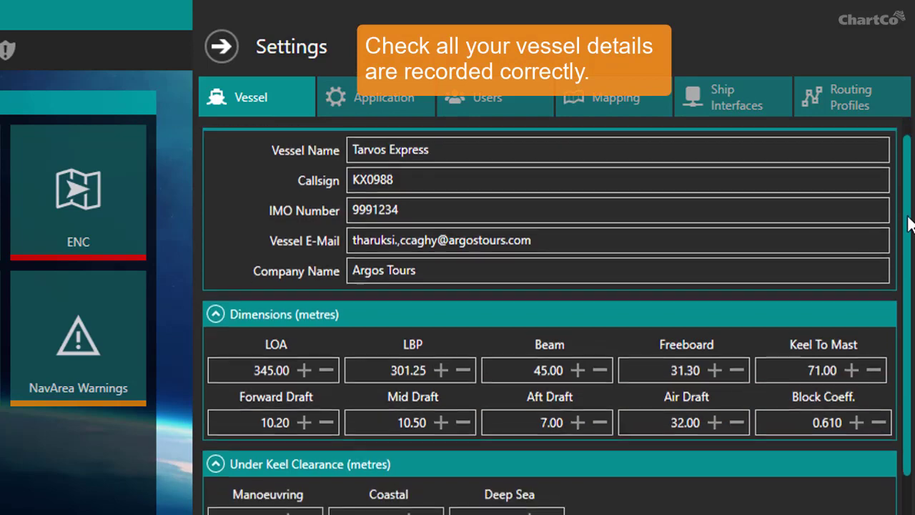
pyautogui.scroll(-3, 906, 322)
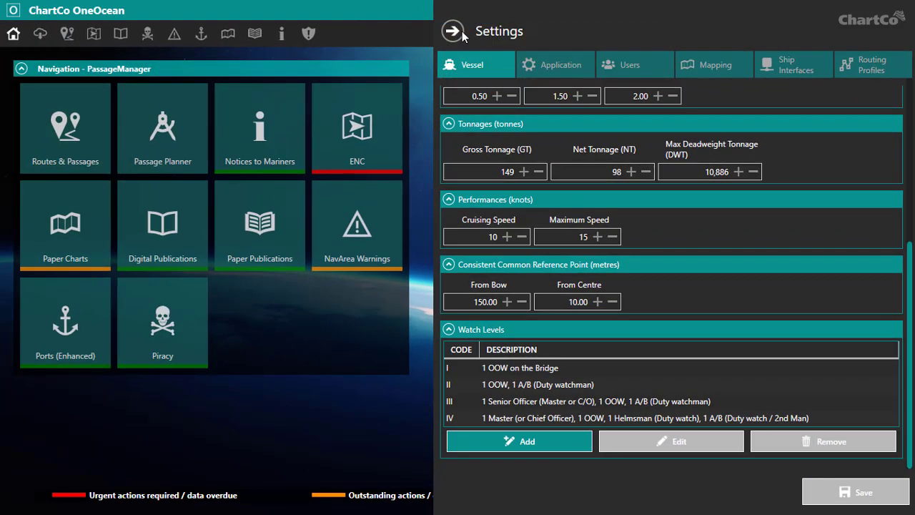
pyautogui.click(224, 47)
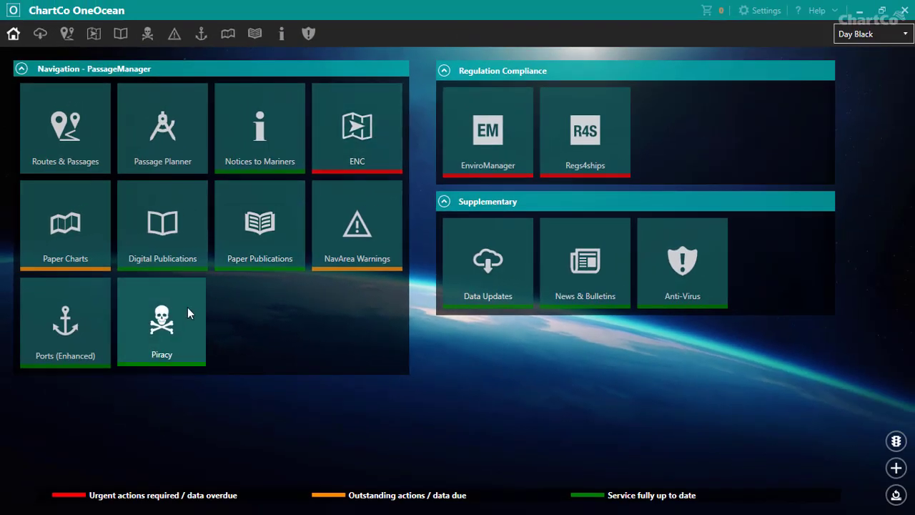
pyautogui.click(187, 307)
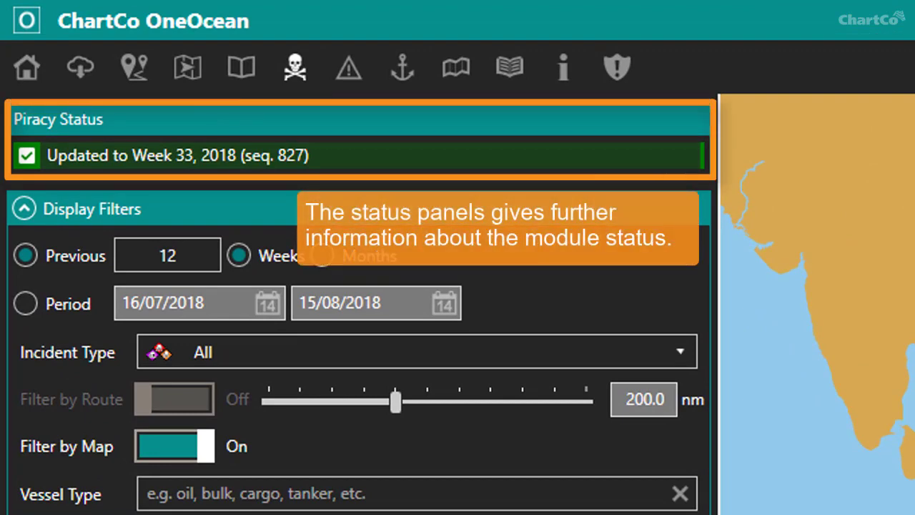
pyautogui.click(20, 61)
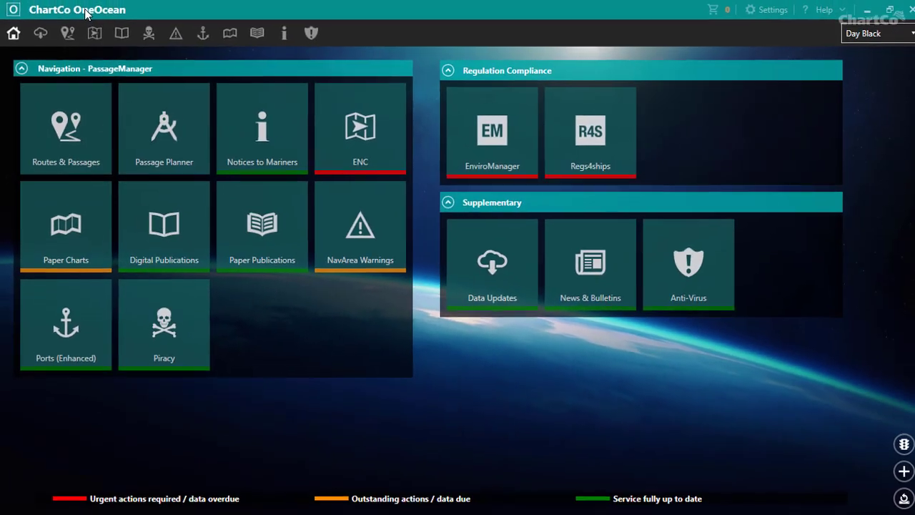
# In NavArea Warnings, list only Cancelled warnings with Filter by Map off and select all 18.
pyautogui.click(335, 204)
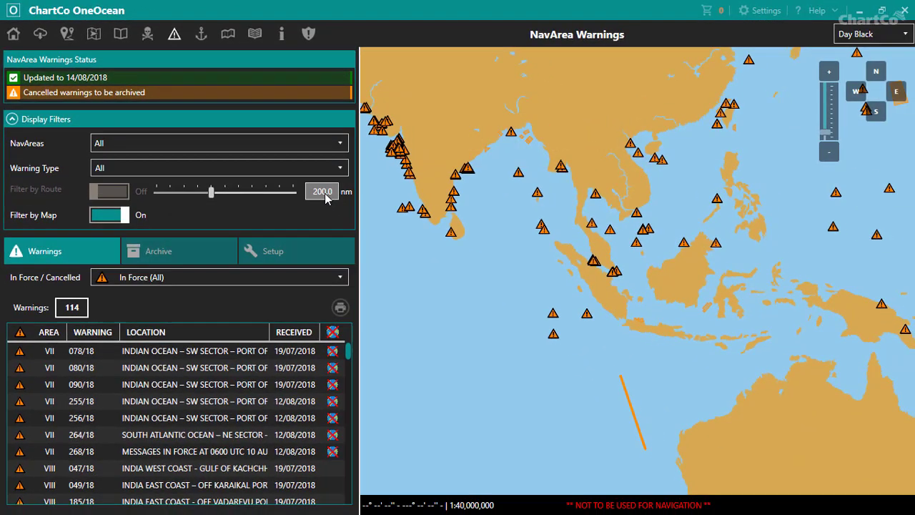
pyautogui.click(300, 278)
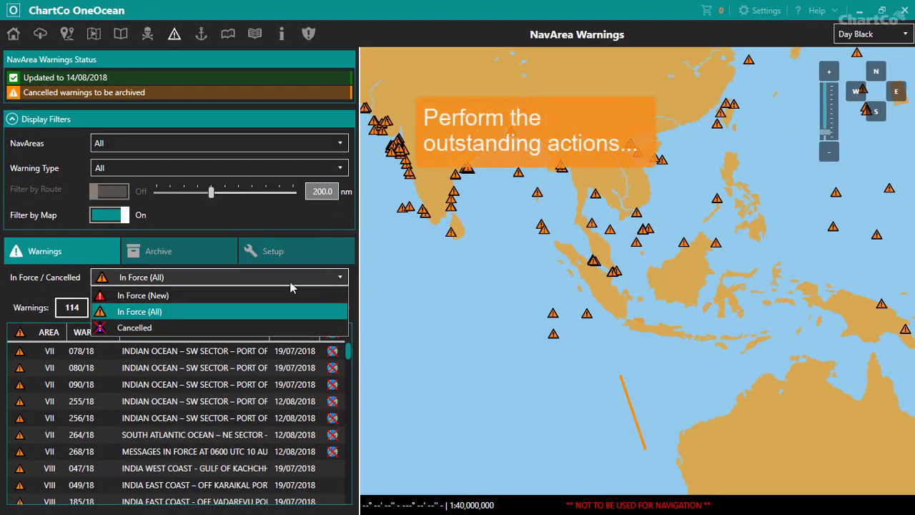
pyautogui.click(236, 328)
pyautogui.click(109, 214)
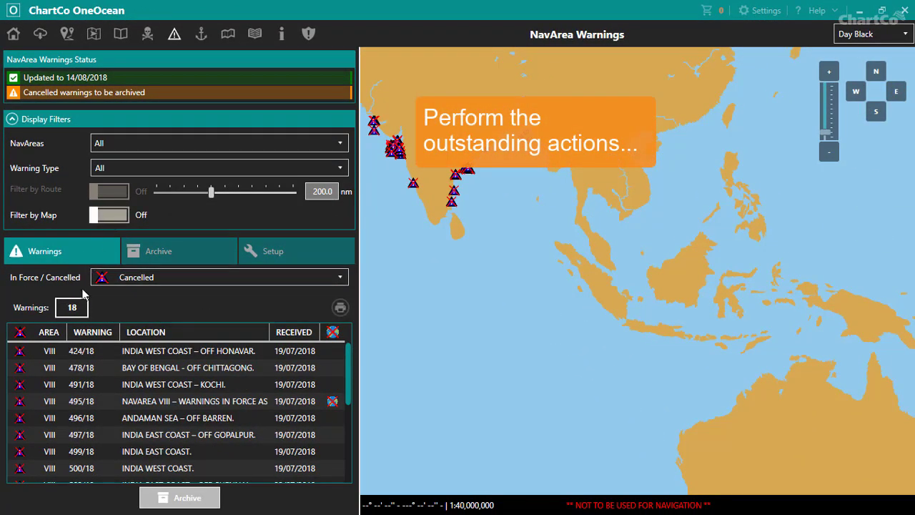
pyautogui.click(72, 308)
# Archive the selected cancelled warnings, entering the account password to confirm.
pyautogui.click(170, 500)
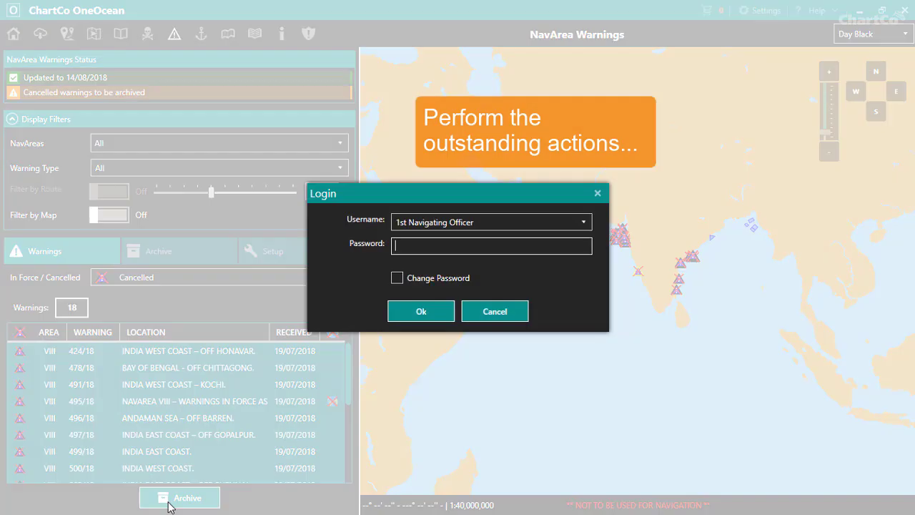
pyautogui.write('*******')
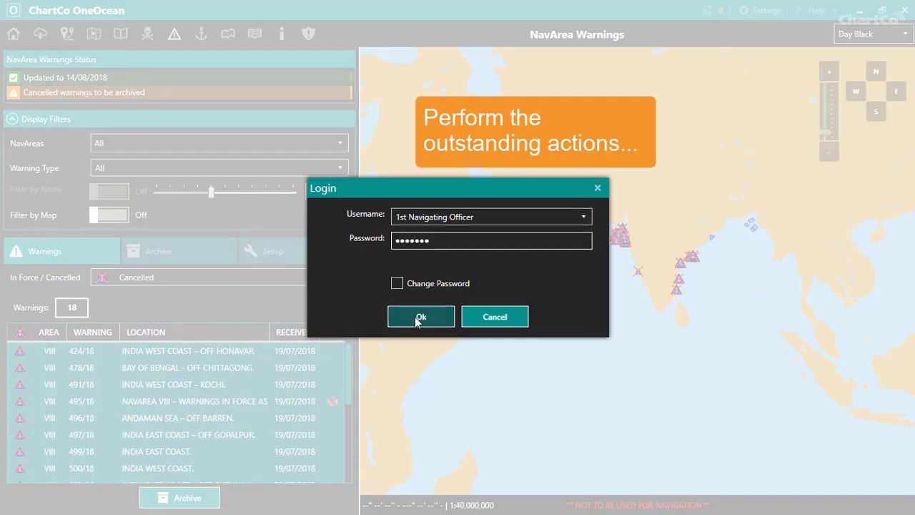
pyautogui.click(419, 319)
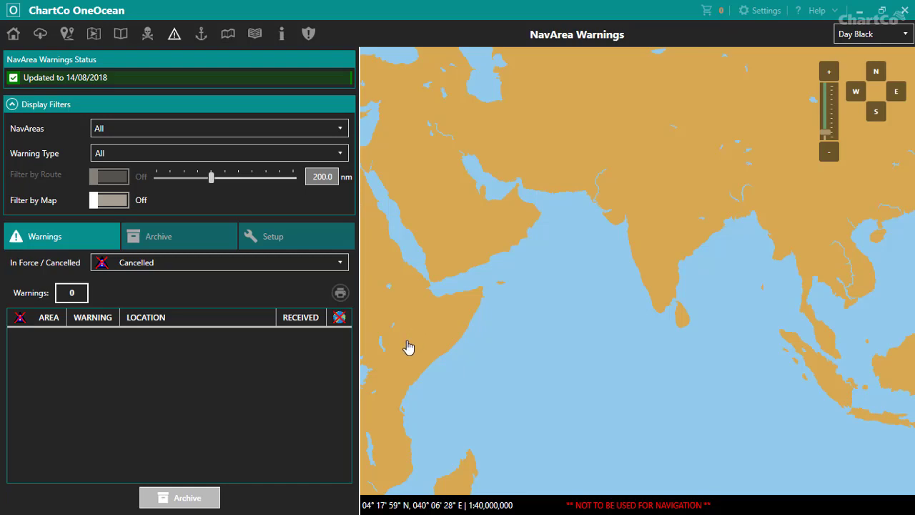
# Return to the home dashboard and review every module's status in the Status Summary.
pyautogui.click(19, 38)
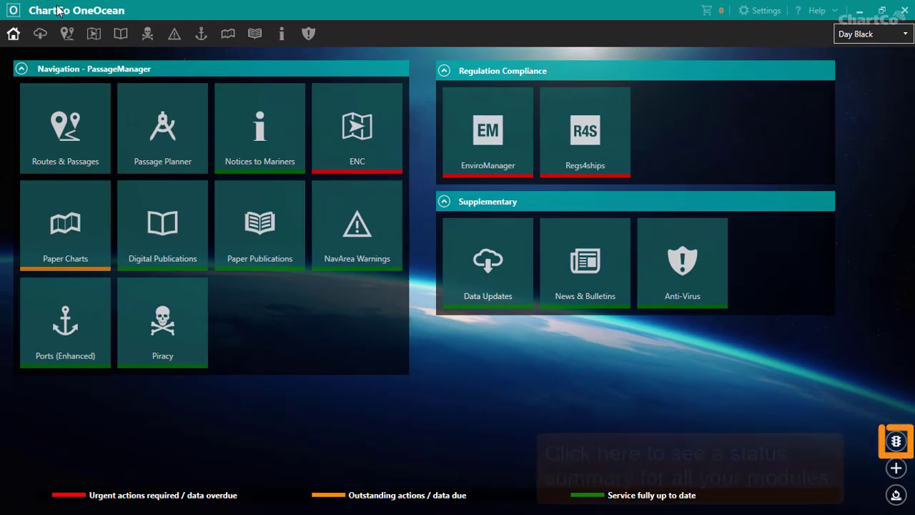
pyautogui.click(895, 441)
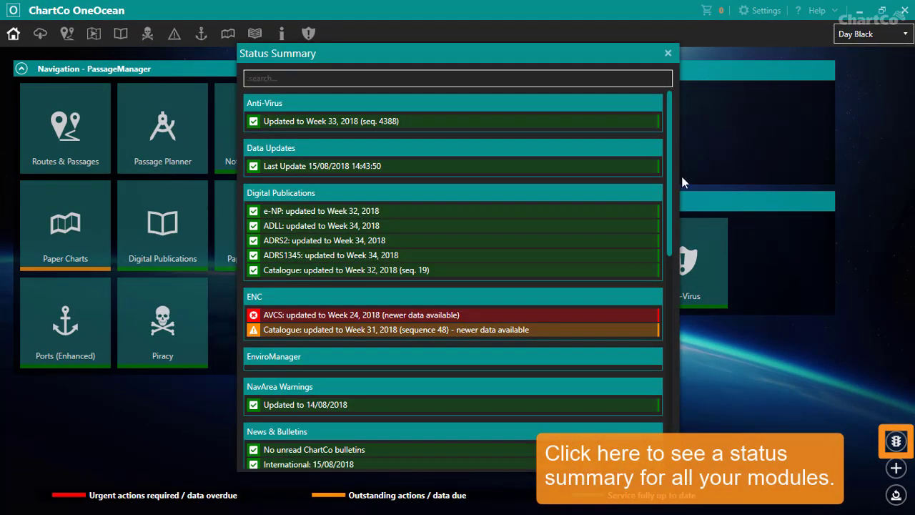
pyautogui.scroll(-2, 669, 162)
pyautogui.scroll(-8, 656, 208)
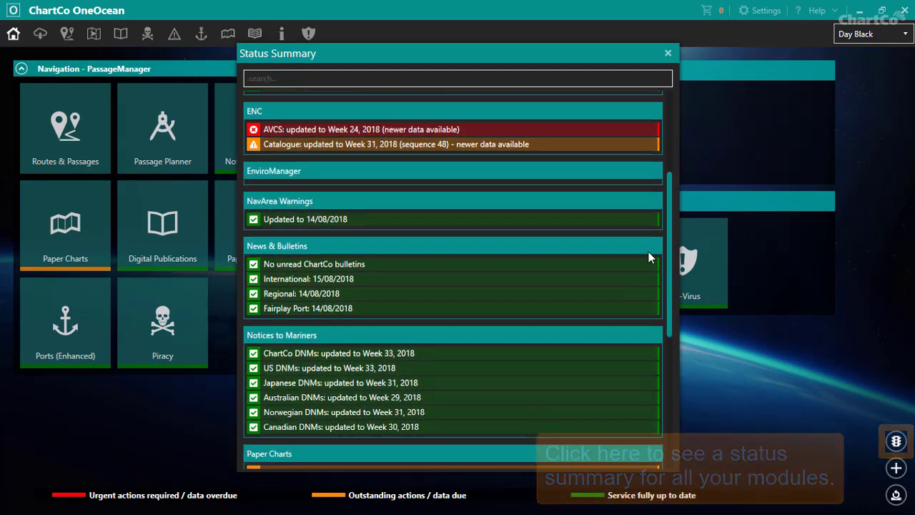
pyautogui.scroll(-1, 648, 343)
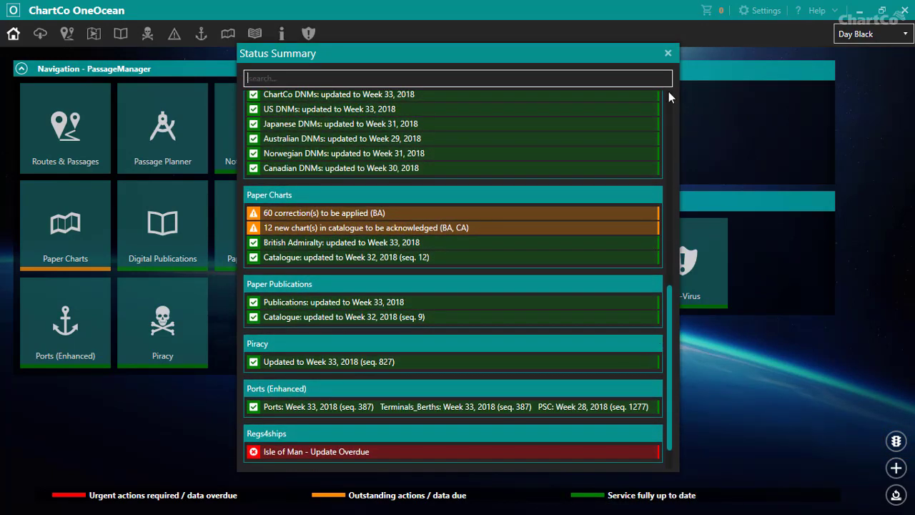
pyautogui.click(667, 53)
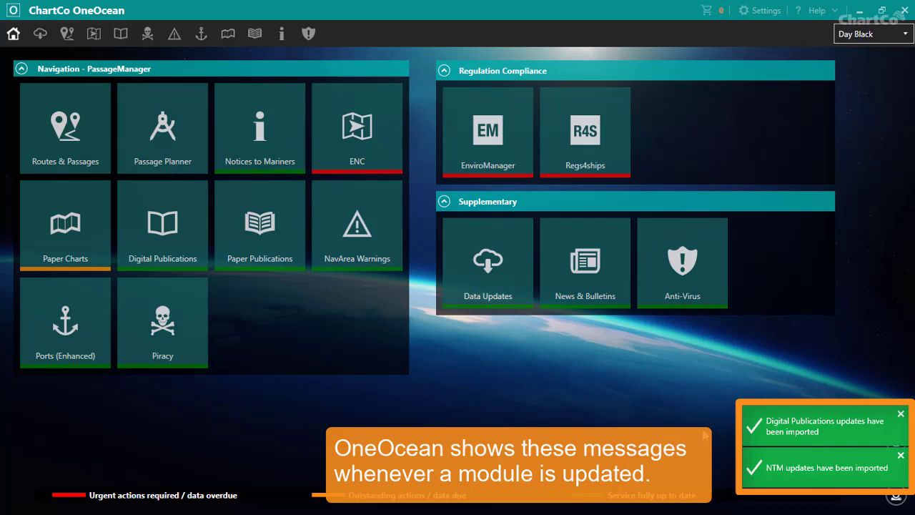
# Dismiss the NTM updates imported notification.
pyautogui.click(900, 456)
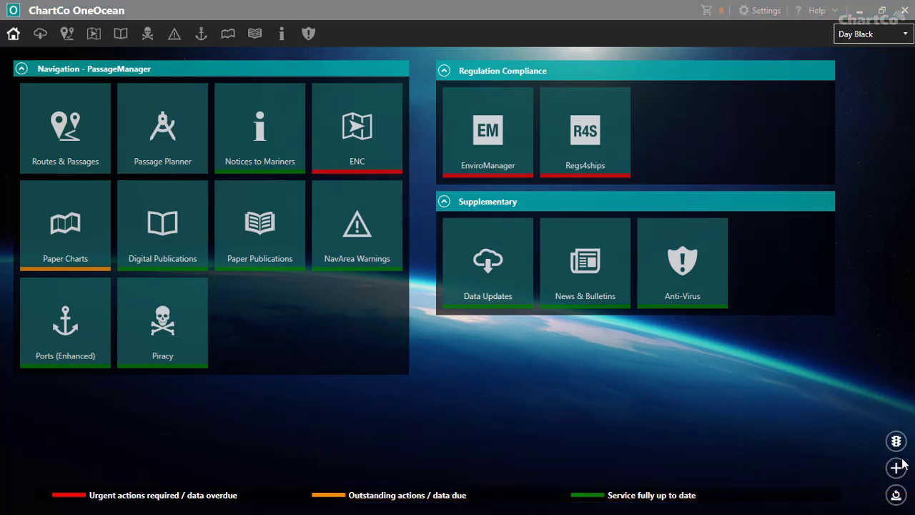